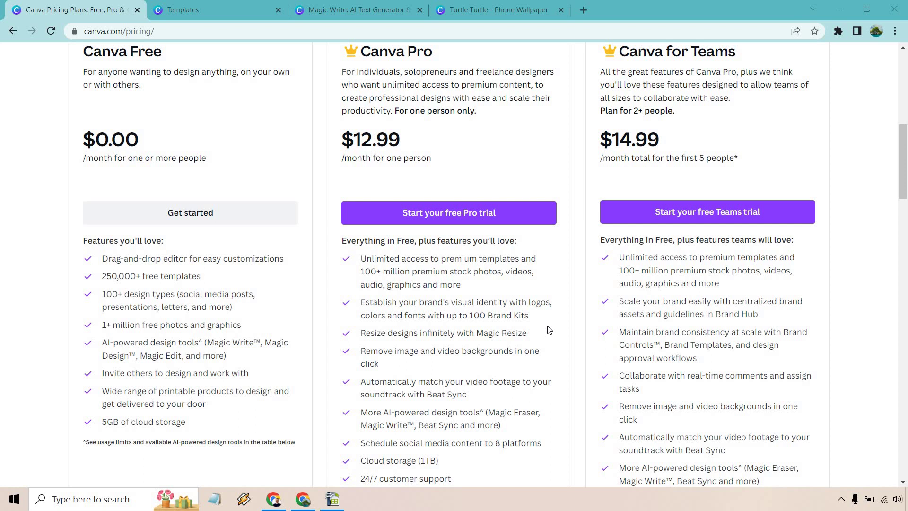
Step: Place the turtle upload on the underwater wallpaper, enlarge it and move it up-left
{"action": "left_click", "coordinate": [497, 9]}
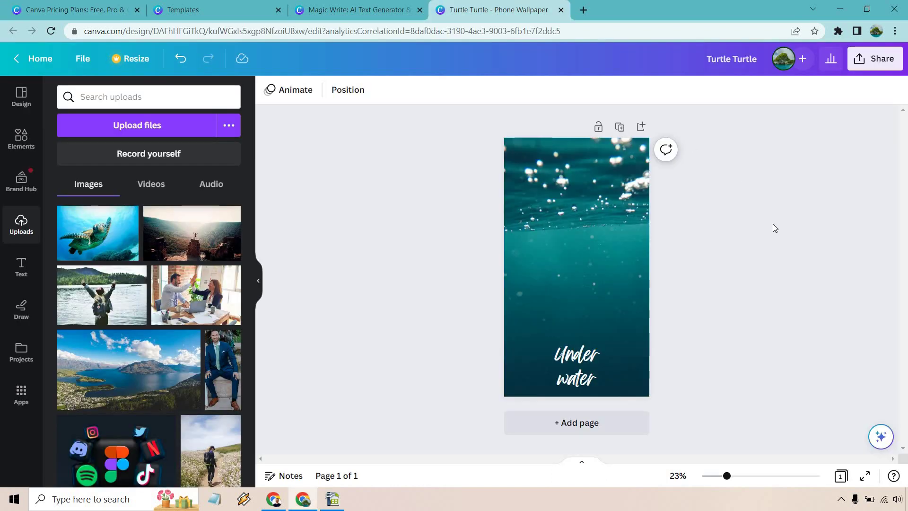
{"action": "mouse_move", "coordinate": [94, 240]}
{"action": "left_mouse_down"}
{"action": "mouse_move", "coordinate": [402, 232]}
{"action": "mouse_move", "coordinate": [561, 252]}
{"action": "left_mouse_up"}
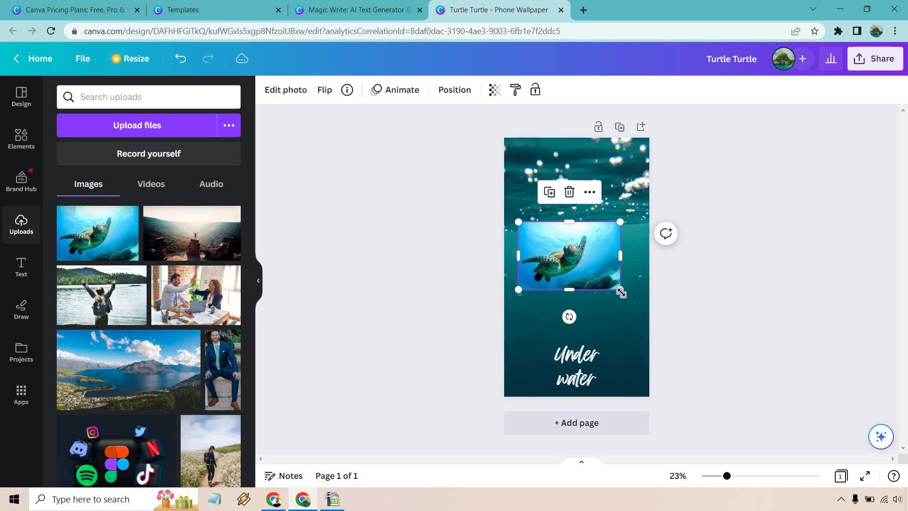
{"action": "left_click_drag", "start_coordinate": [621, 292], "coordinate": [728, 362]}
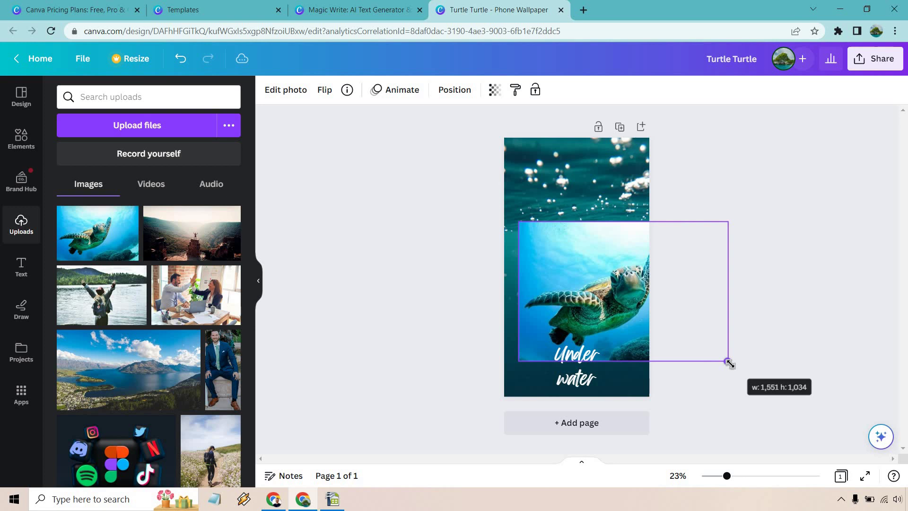
{"action": "left_click_drag", "start_coordinate": [594, 265], "coordinate": [578, 252]}
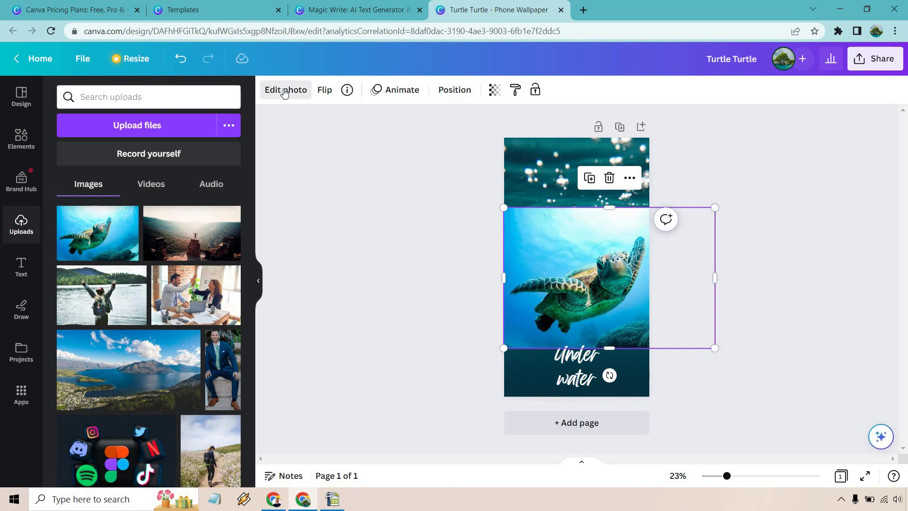
Step: Remove the turtle photo's background with BG Remover, then enlarge and position the cut-out
{"action": "left_click", "coordinate": [284, 93]}
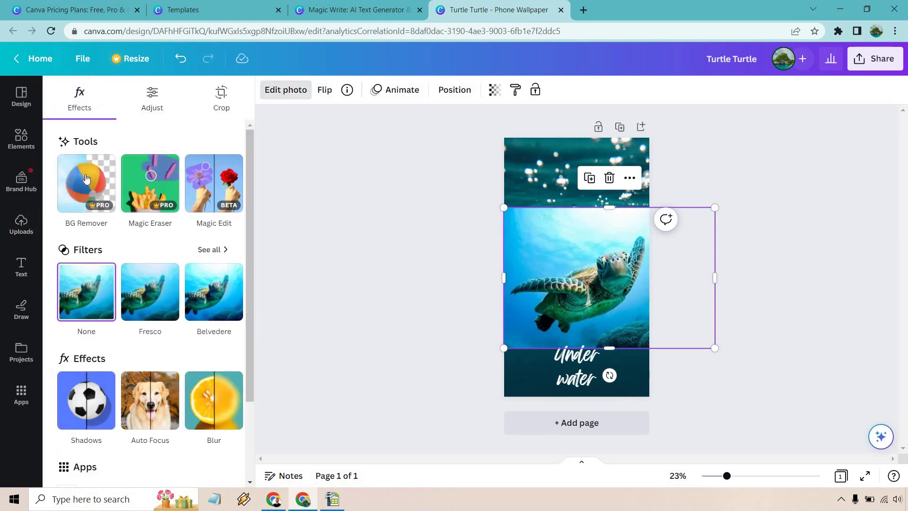
{"action": "left_click", "coordinate": [82, 181]}
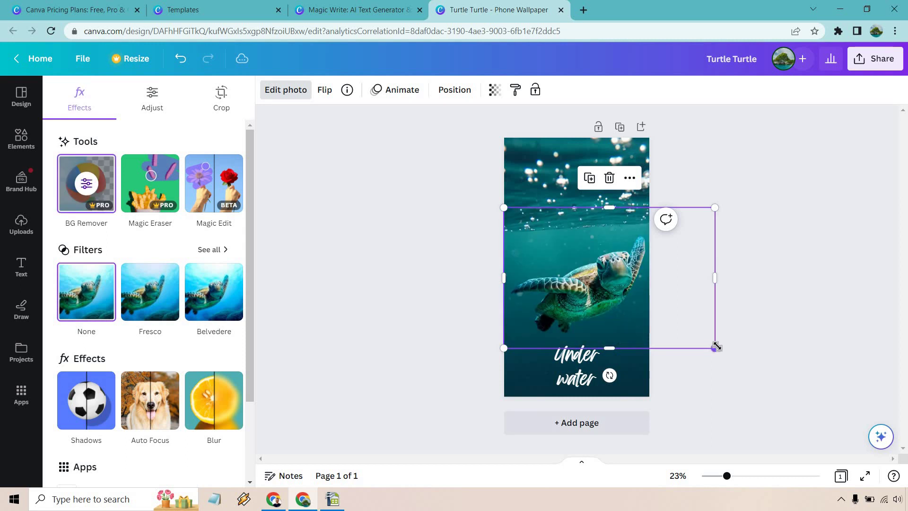
{"action": "mouse_move", "coordinate": [714, 348]}
{"action": "left_mouse_down"}
{"action": "mouse_move", "coordinate": [743, 354]}
{"action": "mouse_move", "coordinate": [770, 385]}
{"action": "left_mouse_up"}
{"action": "left_click_drag", "start_coordinate": [600, 309], "coordinate": [572, 278]}
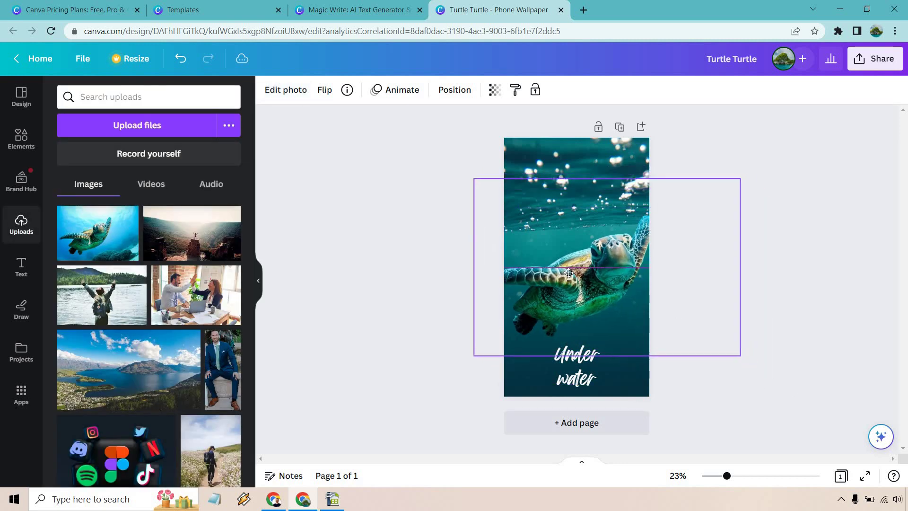
{"action": "left_click_drag", "start_coordinate": [572, 278], "coordinate": [567, 270]}
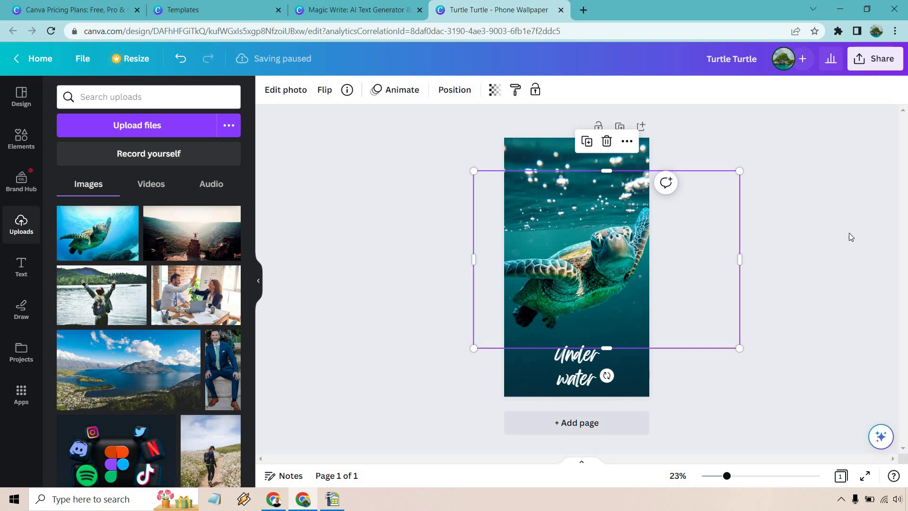
Step: Shrink the turtle slightly and settle it above the 'Under water' text
{"action": "left_click", "coordinate": [840, 242]}
{"action": "left_click", "coordinate": [621, 268]}
{"action": "left_click_drag", "start_coordinate": [716, 337], "coordinate": [694, 323]}
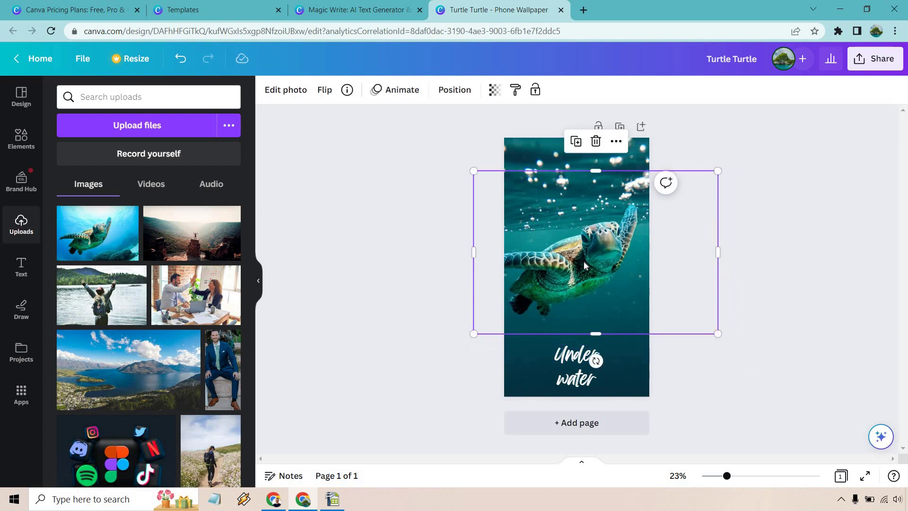
{"action": "left_click_drag", "start_coordinate": [574, 262], "coordinate": [587, 277]}
{"action": "left_click", "coordinate": [822, 254]}
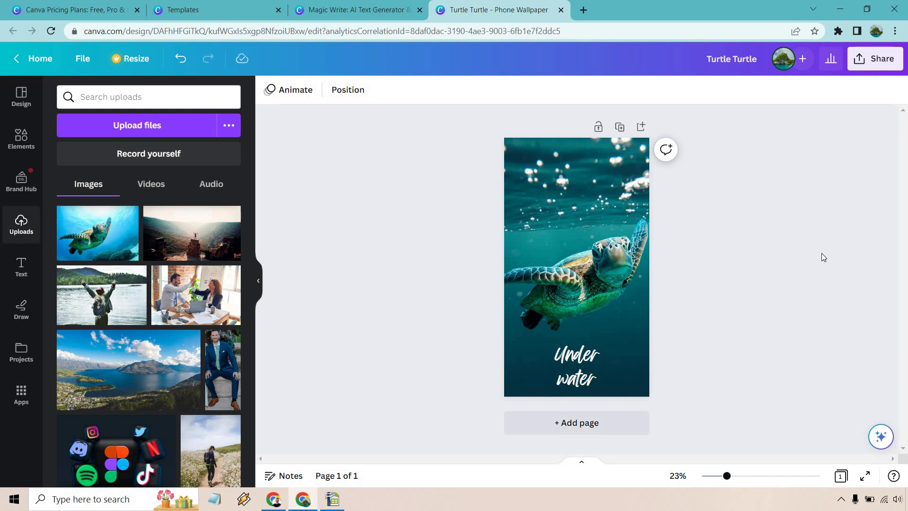
Step: Switch back to the Canva Pricing Plans tab comparing Free, Pro and Teams
{"action": "left_click", "coordinate": [93, 5]}
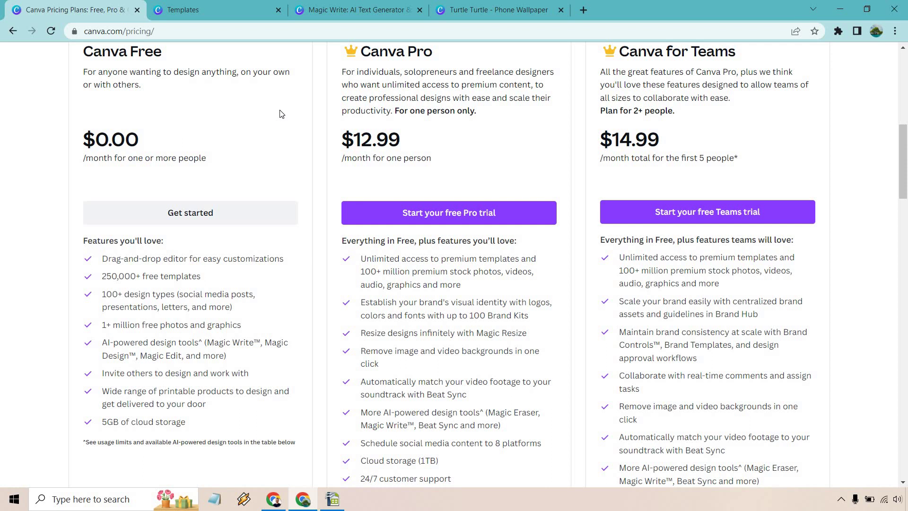
Step: Show the Magic Write cost FAQ: 25 free queries total, 250 monthly on Pro or Teams
{"action": "left_click", "coordinate": [340, 8]}
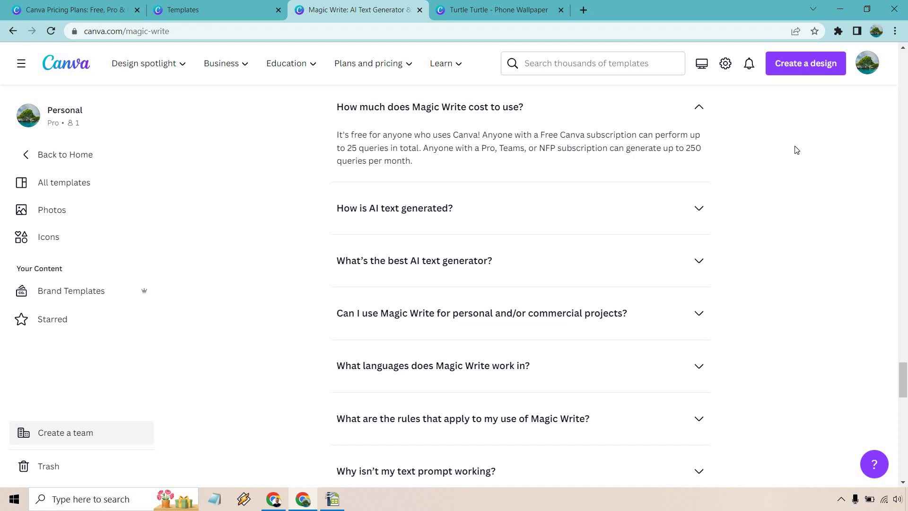
Step: Return to the pricing comparison: Free $0, Pro $12.99, Teams $14.99 monthly
{"action": "left_click", "coordinate": [68, 9]}
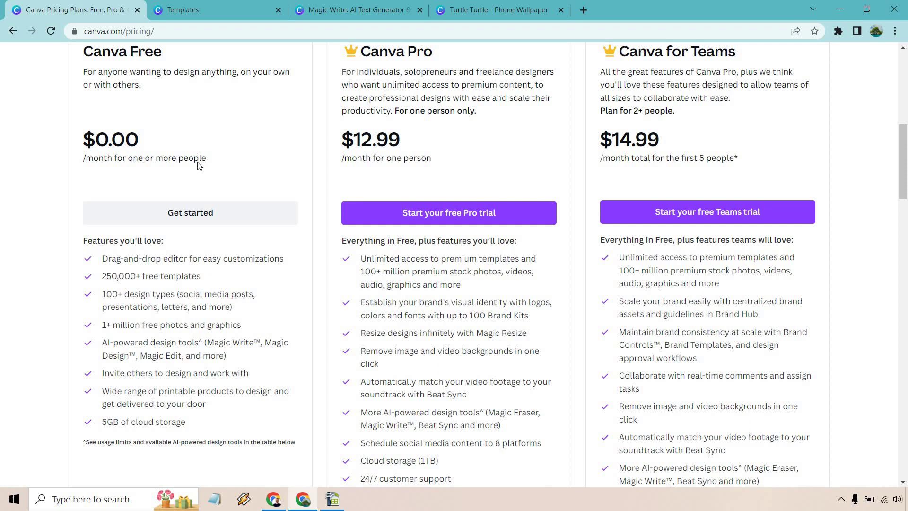
{"action": "left_click", "coordinate": [209, 8]}
{"action": "scroll", "coordinate": [636, 128], "scroll_direction": "down", "scroll_amount": 2}
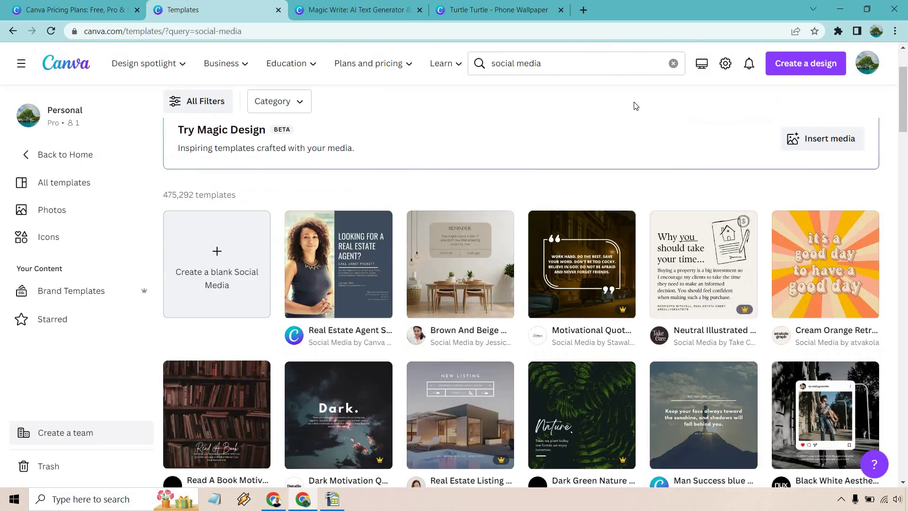
{"action": "scroll", "coordinate": [638, 170], "scroll_direction": "down", "scroll_amount": 1}
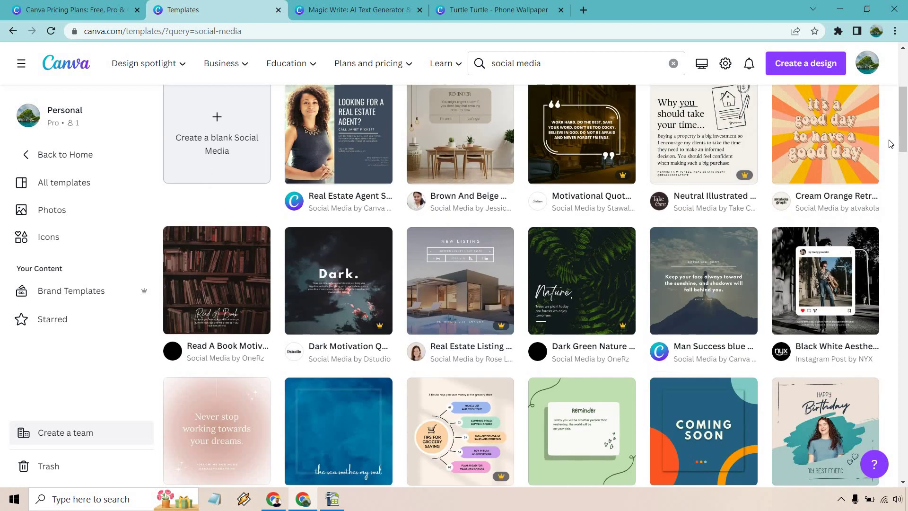
{"action": "scroll", "coordinate": [890, 143], "scroll_direction": "down", "scroll_amount": 3}
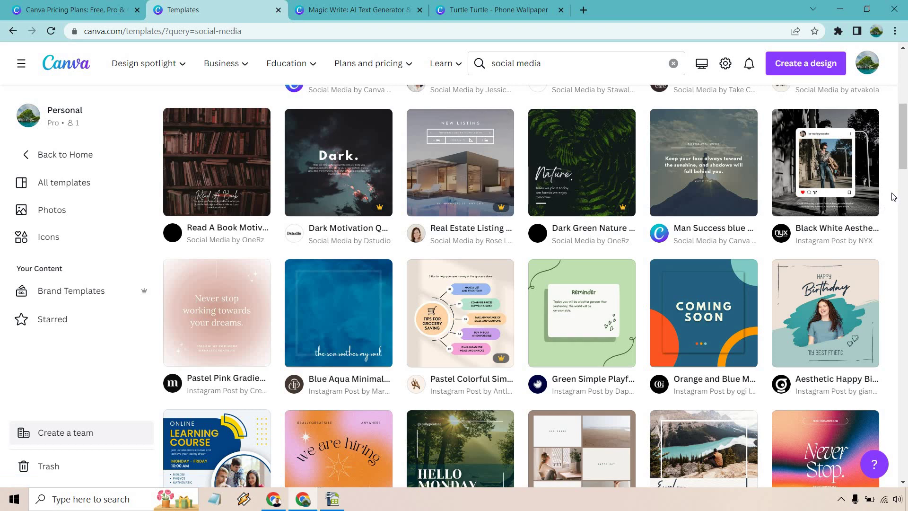
{"action": "scroll", "coordinate": [893, 196], "scroll_direction": "down", "scroll_amount": 3}
{"action": "scroll", "coordinate": [892, 196], "scroll_direction": "down", "scroll_amount": 1}
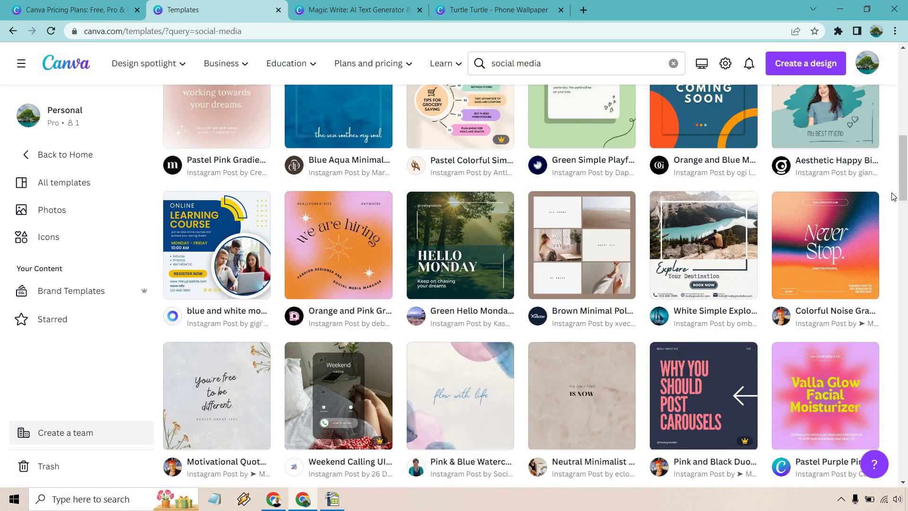
{"action": "scroll", "coordinate": [893, 196], "scroll_direction": "down", "scroll_amount": 2}
{"action": "scroll", "coordinate": [893, 197], "scroll_direction": "down", "scroll_amount": 2}
{"action": "scroll", "coordinate": [892, 196], "scroll_direction": "down", "scroll_amount": 1}
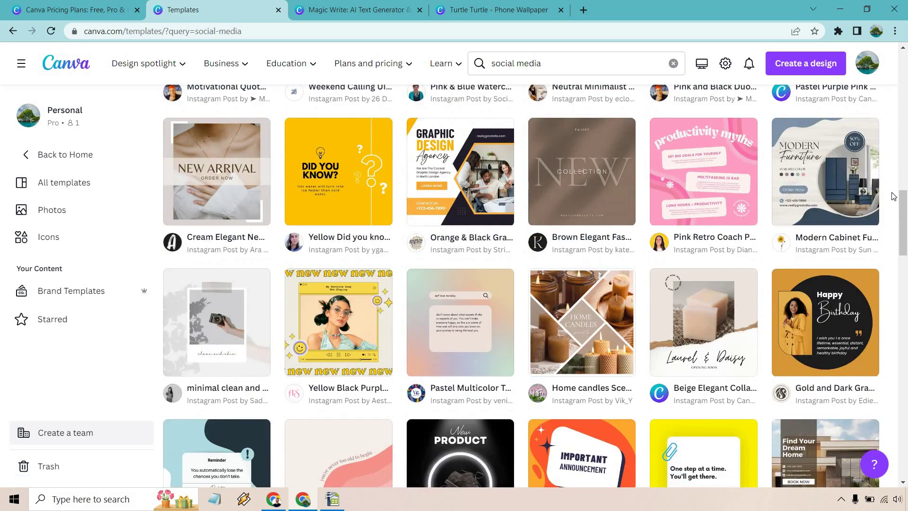
{"action": "scroll", "coordinate": [893, 196], "scroll_direction": "down", "scroll_amount": 2}
{"action": "scroll", "coordinate": [892, 197], "scroll_direction": "down", "scroll_amount": 2}
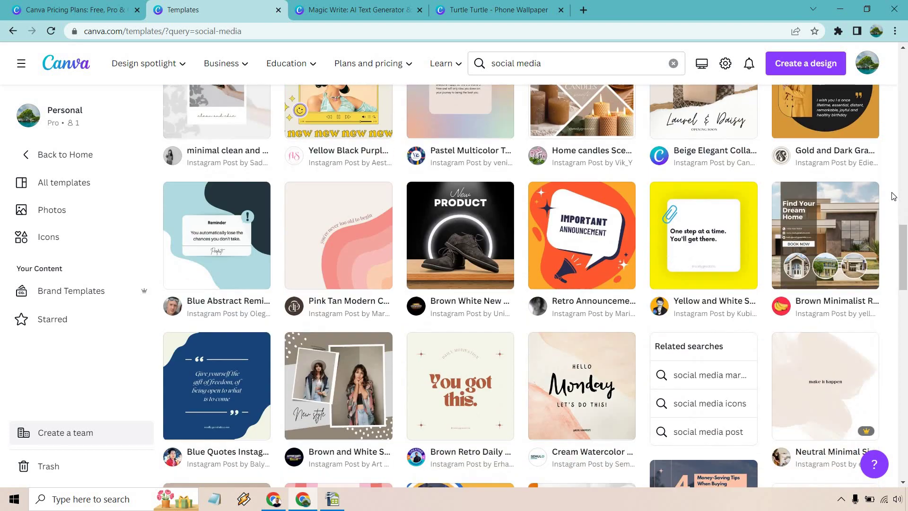
{"action": "scroll", "coordinate": [892, 197], "scroll_direction": "down", "scroll_amount": 1}
{"action": "scroll", "coordinate": [893, 197], "scroll_direction": "down", "scroll_amount": 1}
{"action": "scroll", "coordinate": [892, 196], "scroll_direction": "down", "scroll_amount": 2}
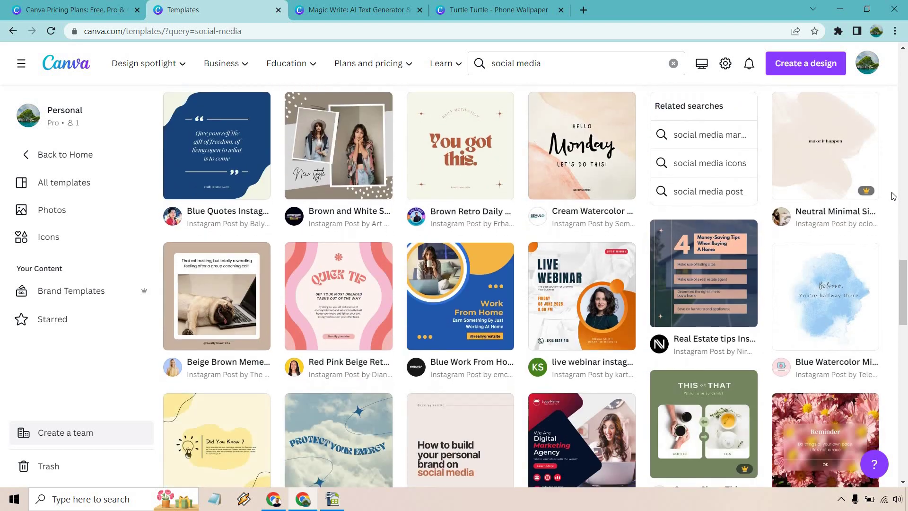
{"action": "scroll", "coordinate": [892, 196], "scroll_direction": "down", "scroll_amount": 1}
{"action": "scroll", "coordinate": [892, 197], "scroll_direction": "down", "scroll_amount": 1}
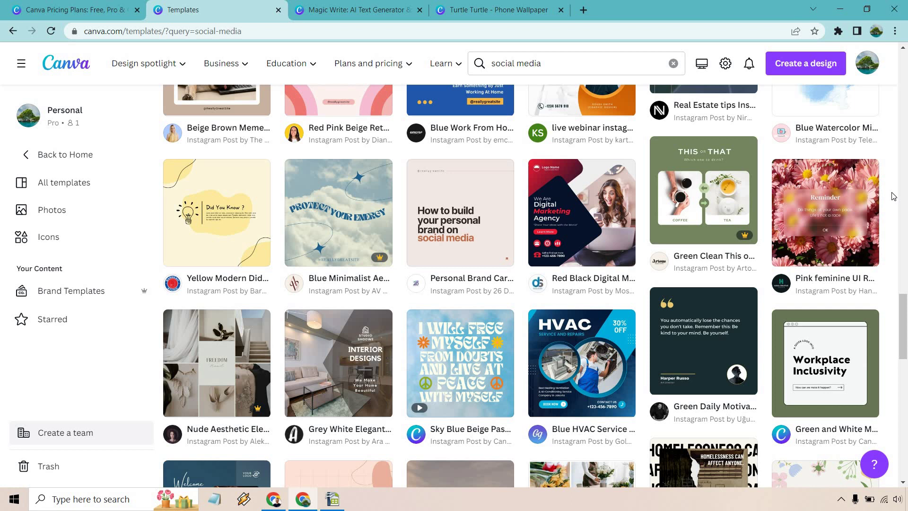
{"action": "scroll", "coordinate": [893, 196], "scroll_direction": "down", "scroll_amount": 2}
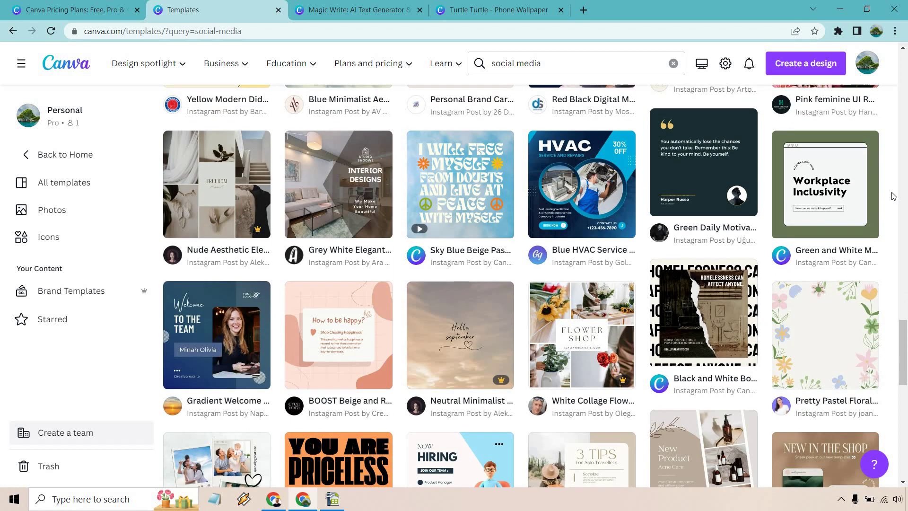
{"action": "scroll", "coordinate": [893, 196], "scroll_direction": "down", "scroll_amount": 2}
{"action": "scroll", "coordinate": [893, 197], "scroll_direction": "down", "scroll_amount": 1}
{"action": "scroll", "coordinate": [893, 196], "scroll_direction": "down", "scroll_amount": 2}
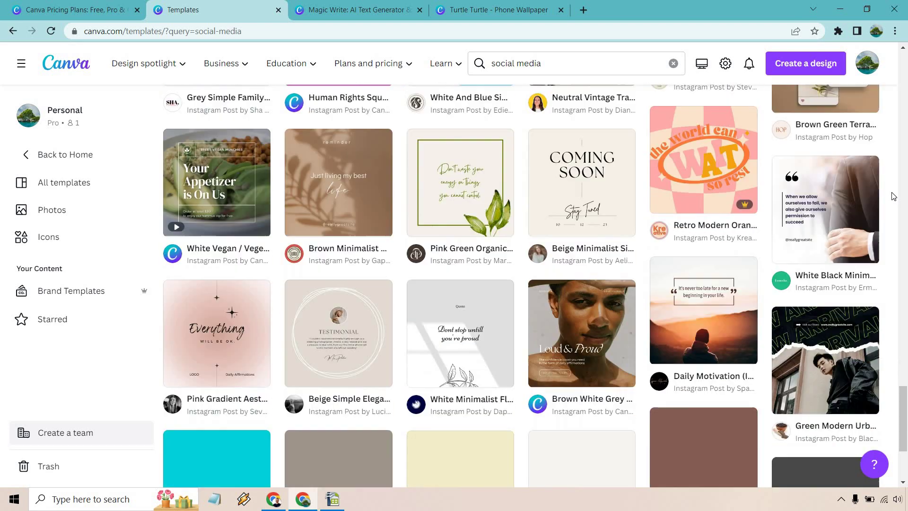
{"action": "scroll", "coordinate": [893, 196], "scroll_direction": "down", "scroll_amount": 2}
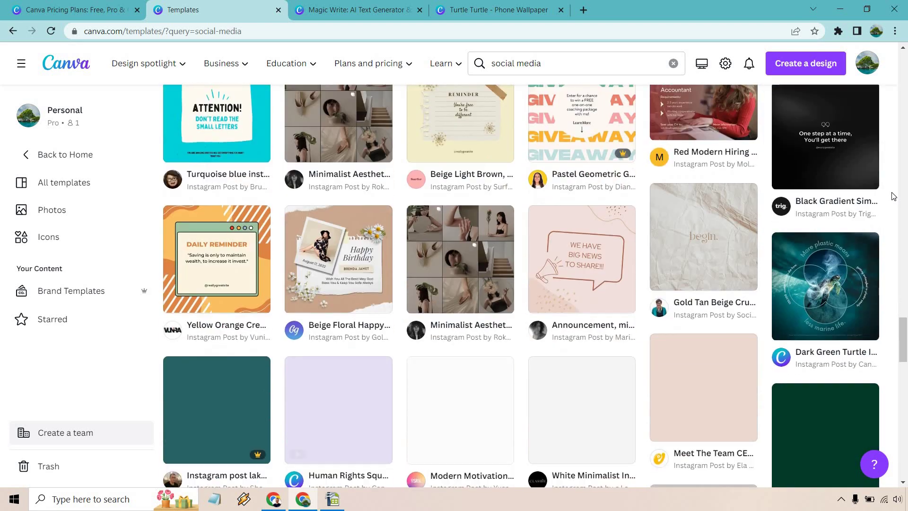
{"action": "scroll", "coordinate": [893, 195], "scroll_direction": "down", "scroll_amount": 3}
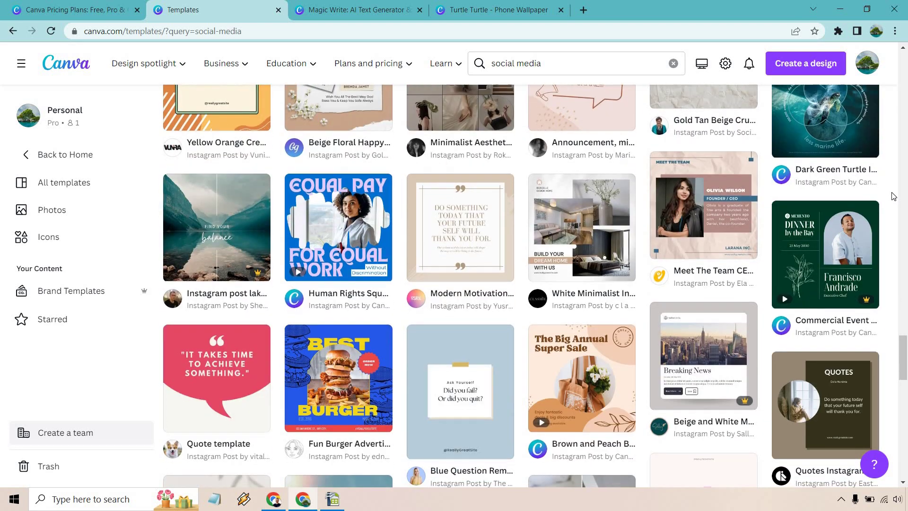
{"action": "scroll", "coordinate": [893, 196], "scroll_direction": "down", "scroll_amount": 2}
{"action": "scroll", "coordinate": [893, 195], "scroll_direction": "down", "scroll_amount": 2}
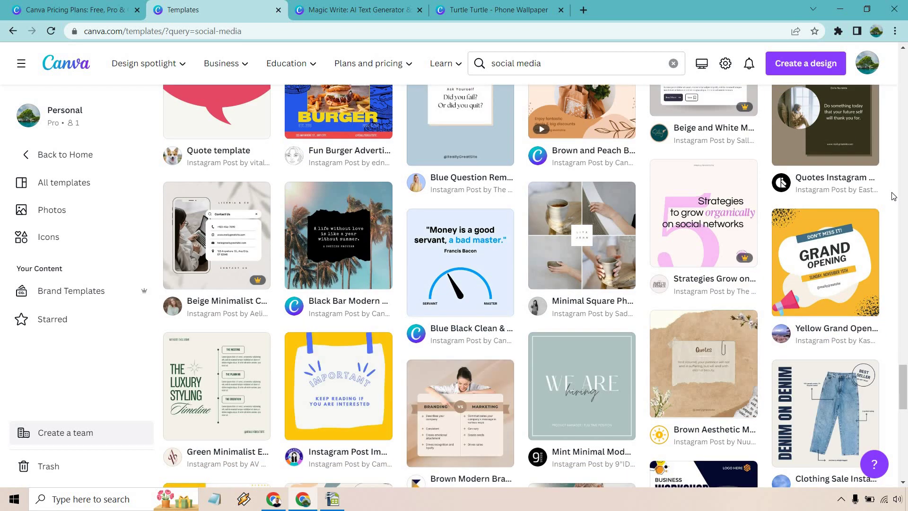
{"action": "scroll", "coordinate": [893, 196], "scroll_direction": "down", "scroll_amount": 3}
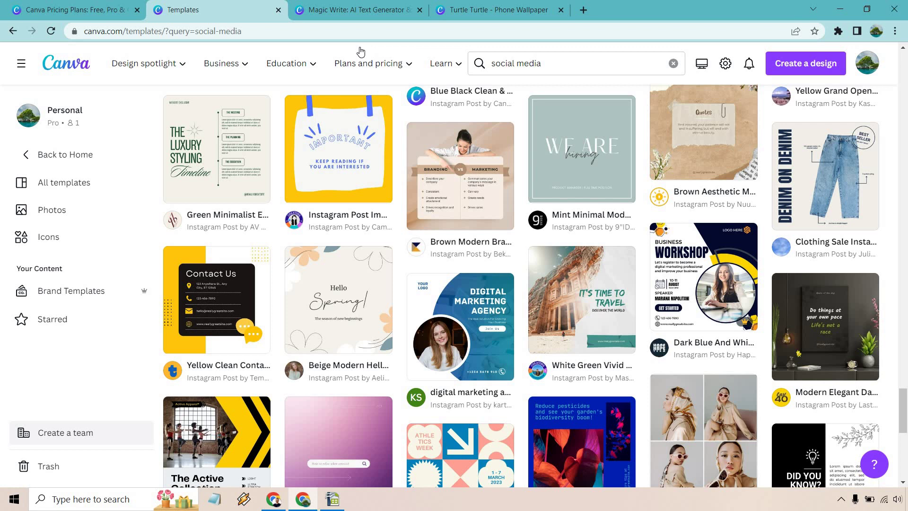
{"action": "left_click", "coordinate": [117, 14]}
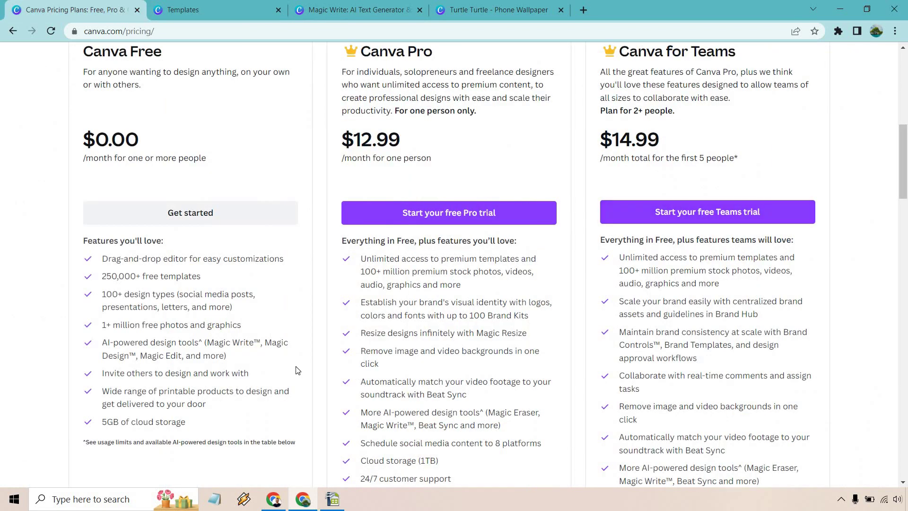